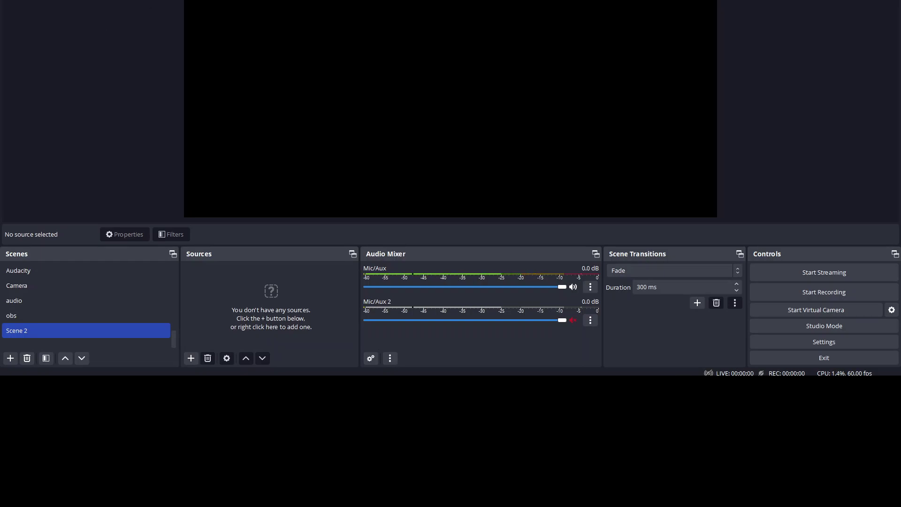
Check the installed OBS Studio version in the About window, then reopen the Help menu
click(192, 0)
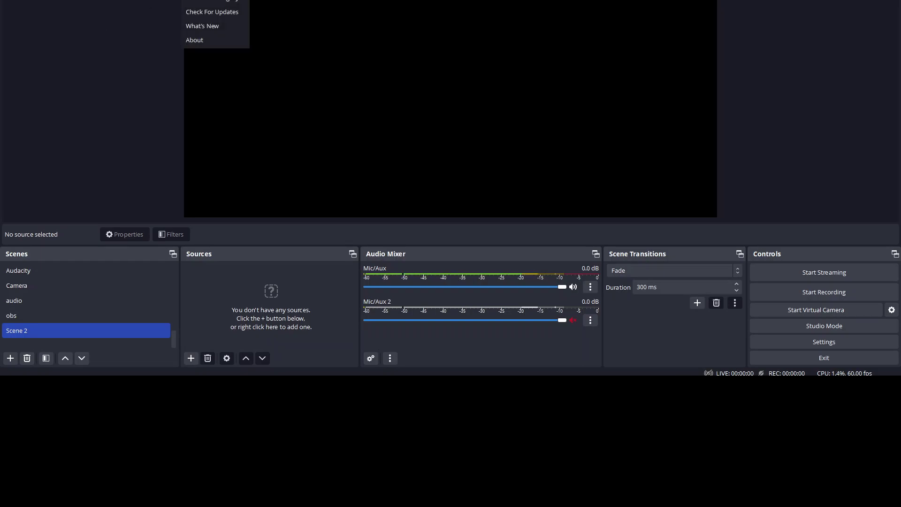
click(213, 42)
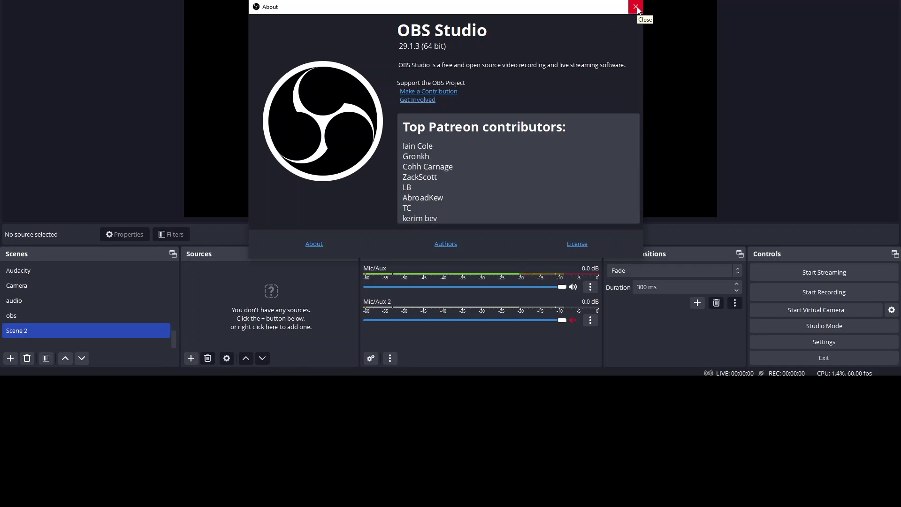
click(635, 7)
key(alt+h)
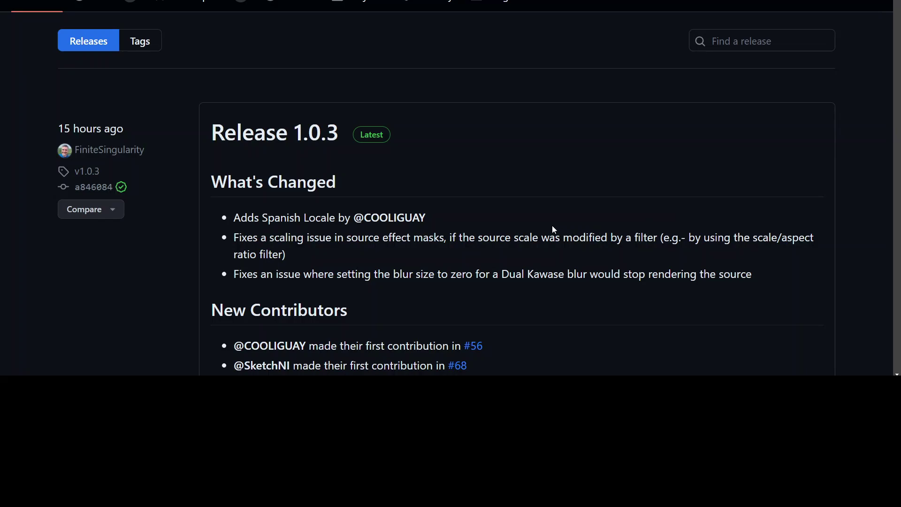
Scroll to Release 1.0.3's assets and select the windows-installer.zip download link
scroll(551, 226, down, 5)
scroll(550, 222, down, 5)
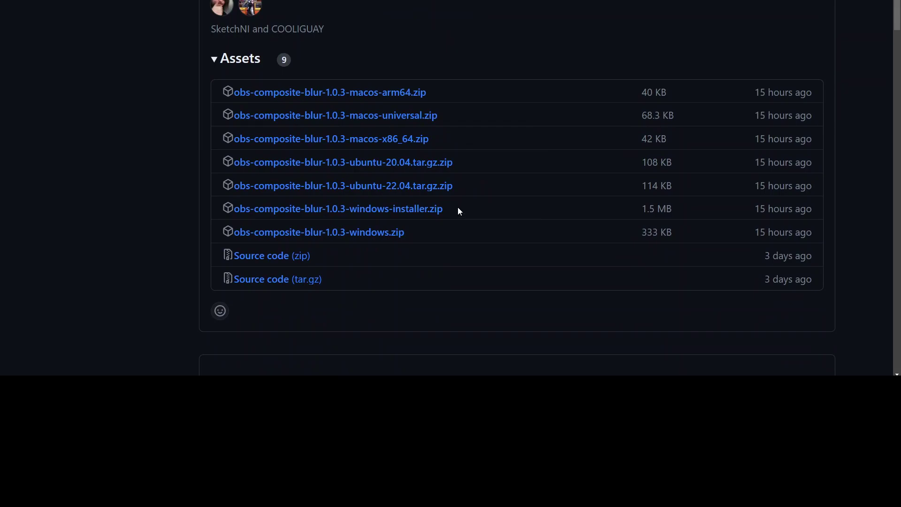
drag(458, 207, 233, 209)
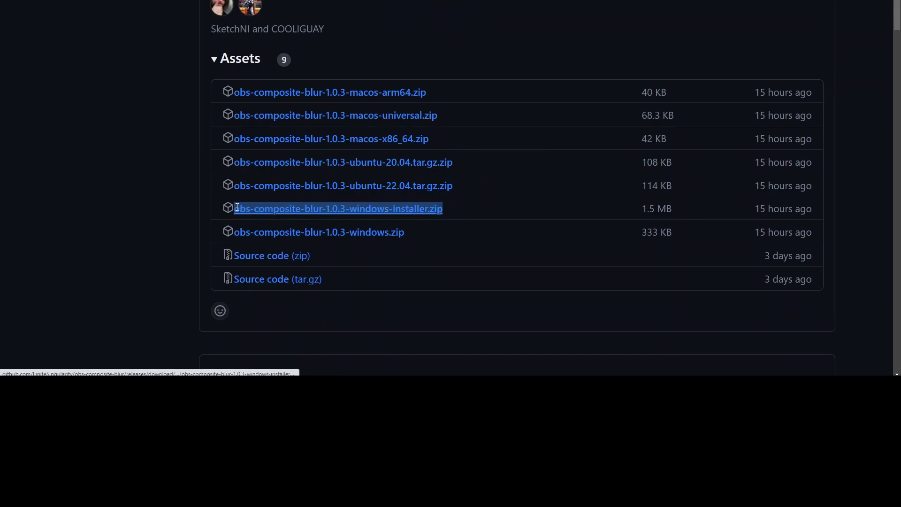
right_click(310, 211)
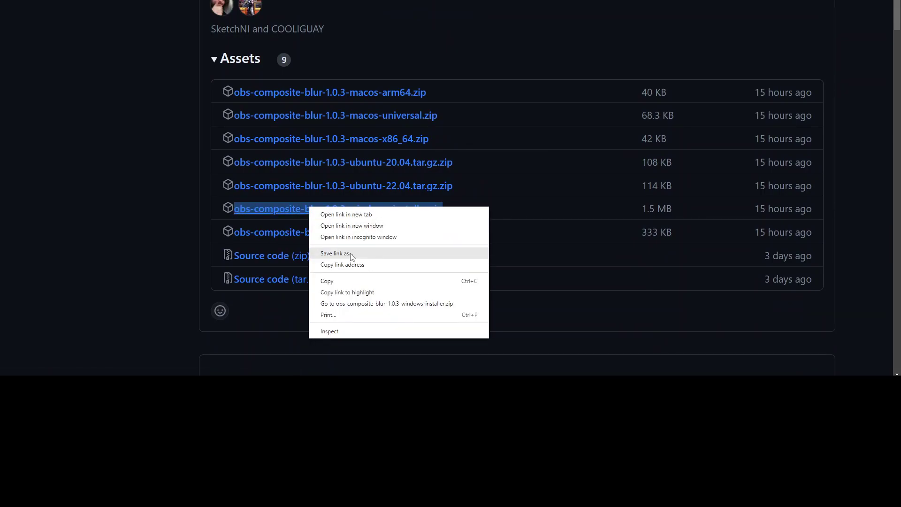
click(97, 215)
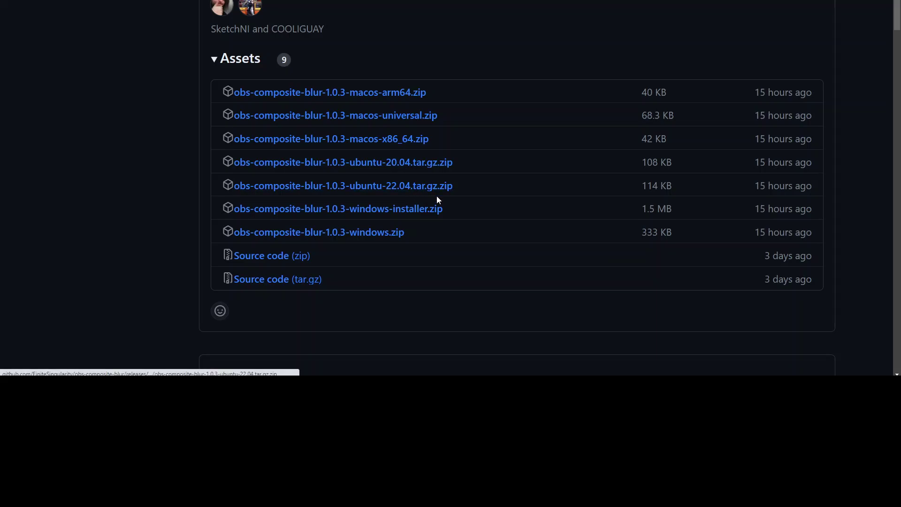
Back in OBS Studio, add a new scene called BlurTest
click(536, 343)
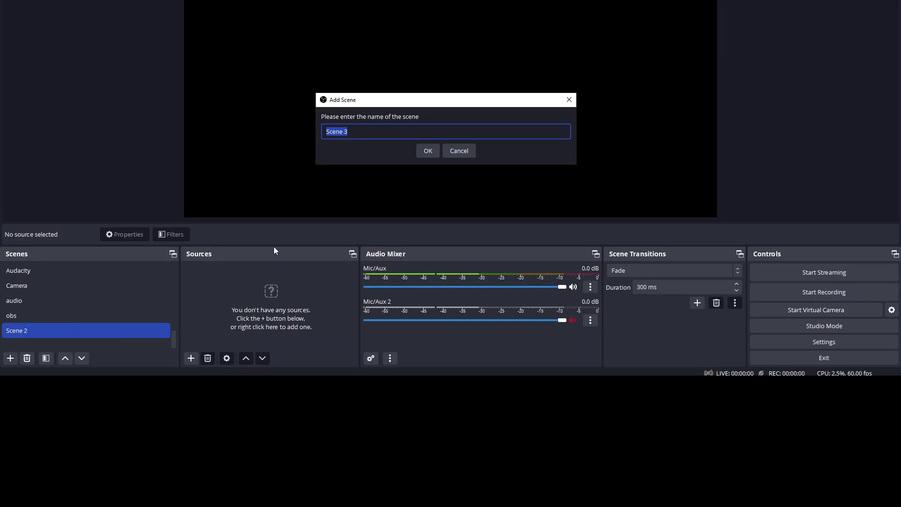
text(BlurTest)
click(428, 151)
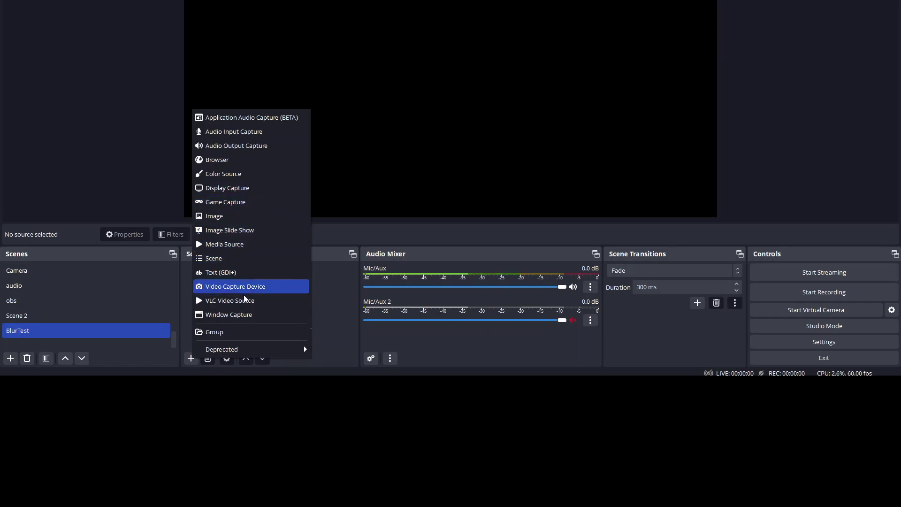
Add a Display Capture source to BlurTest and name it BlurCapture
click(227, 188)
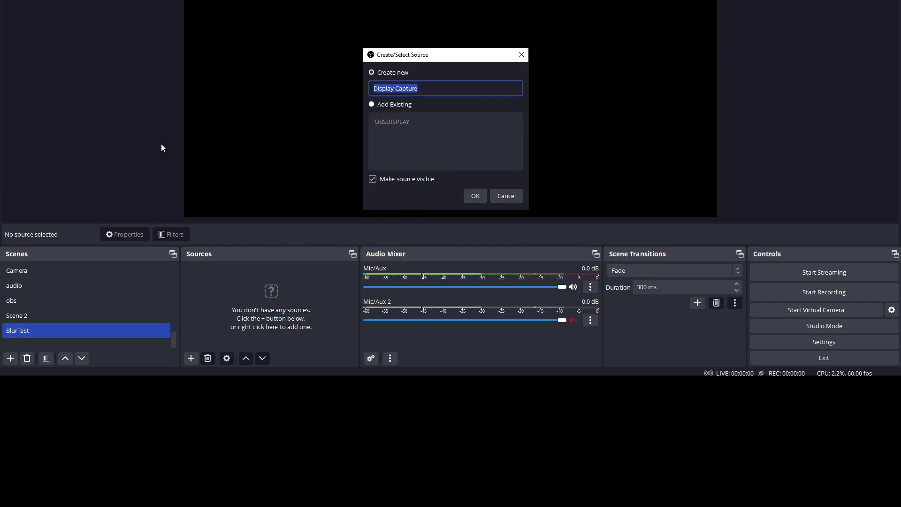
key(alt+Tab)
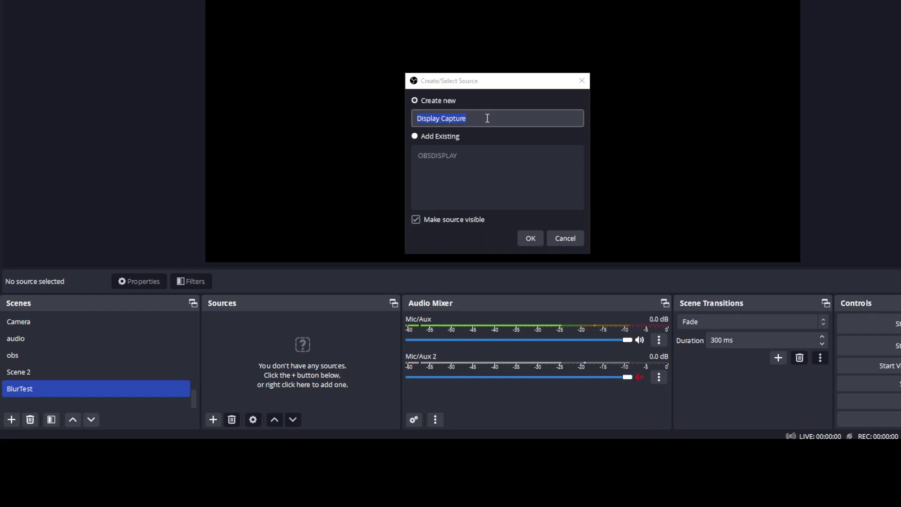
drag(487, 117, 361, 121)
text(BlurC)
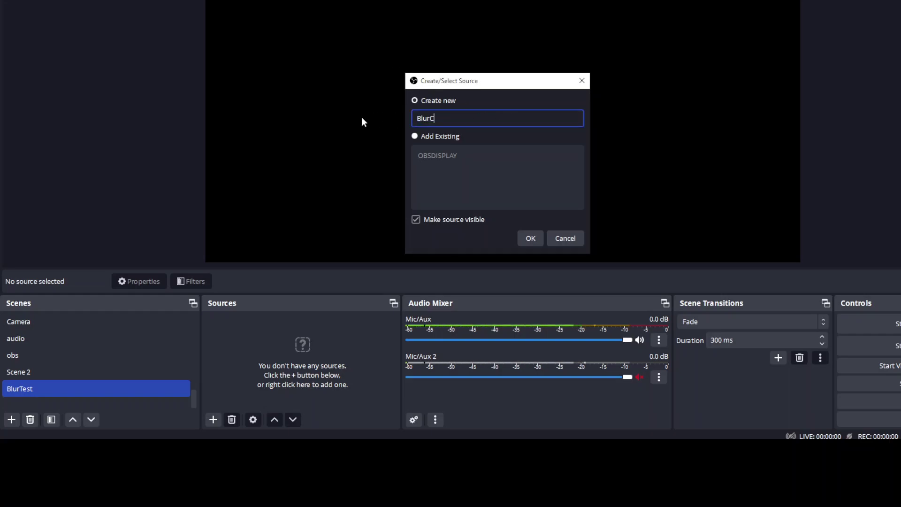
text(apture)
click(531, 238)
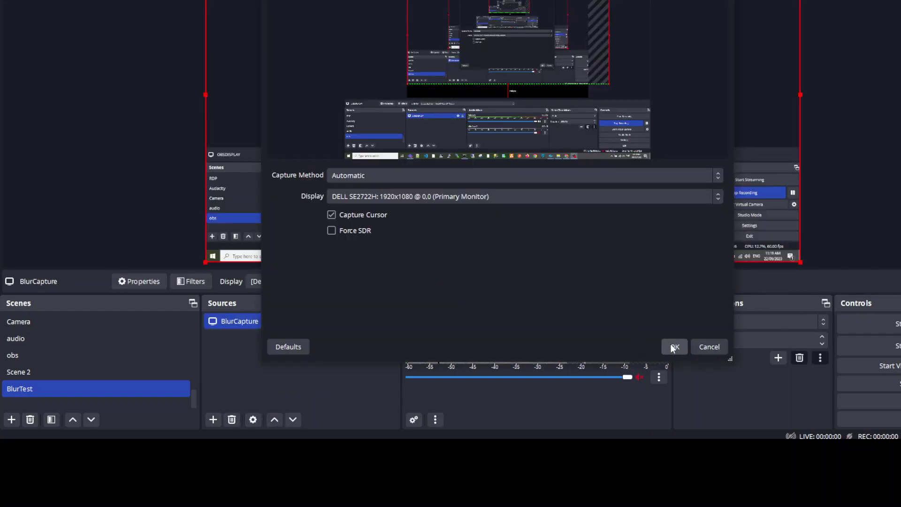
Accept BlurCapture's display settings, then copy it and paste a reference copy into the scene
click(674, 346)
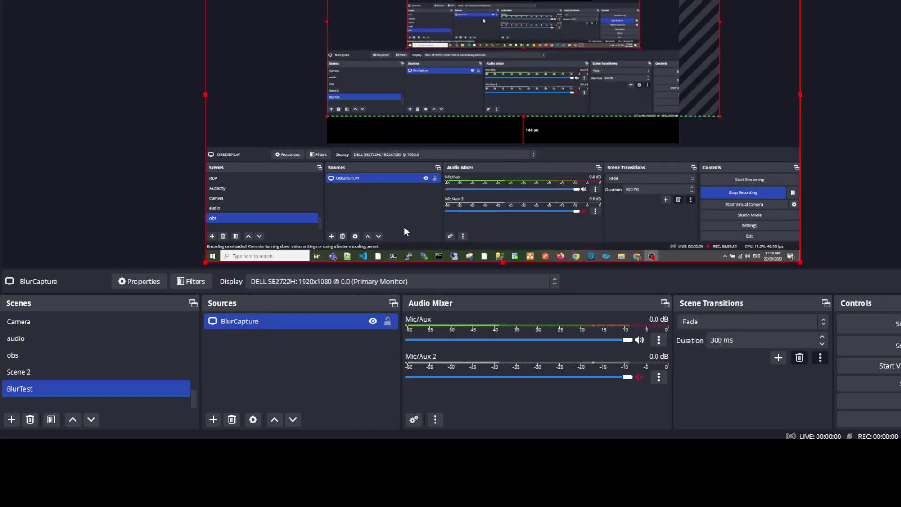
right_click(233, 322)
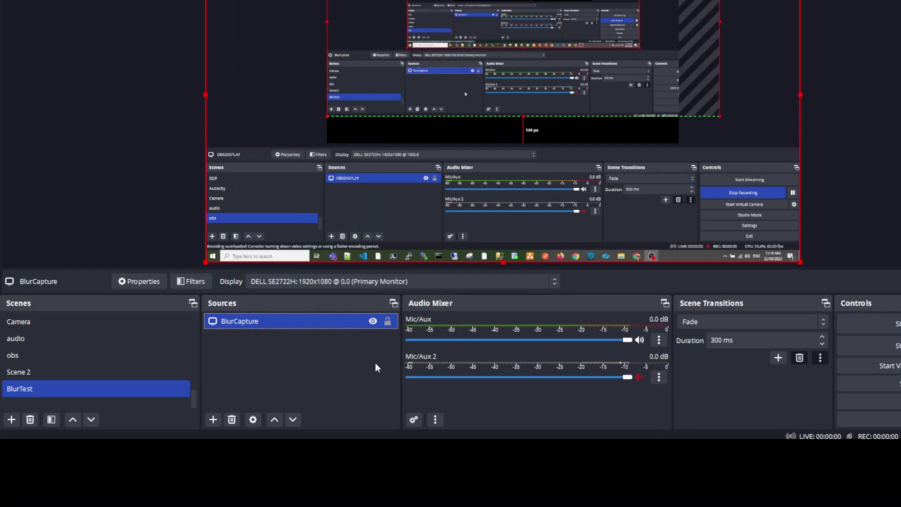
right_click(249, 323)
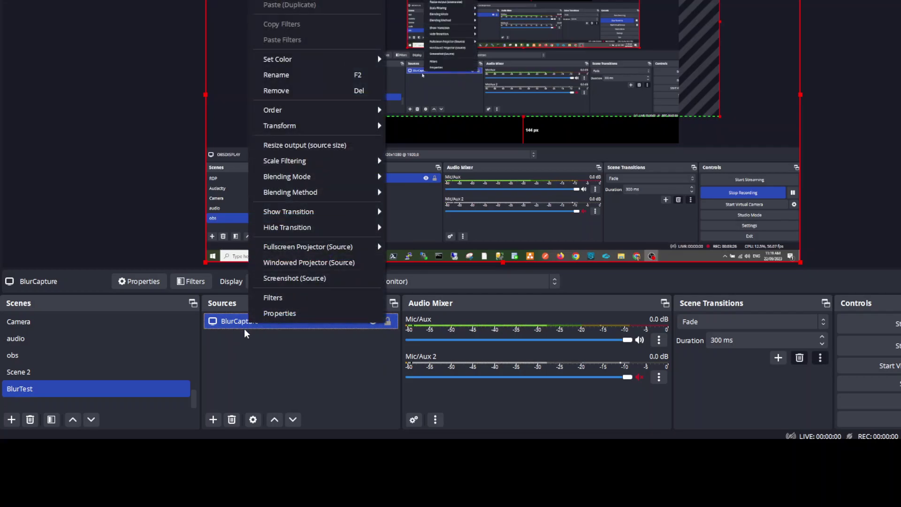
click(286, 3)
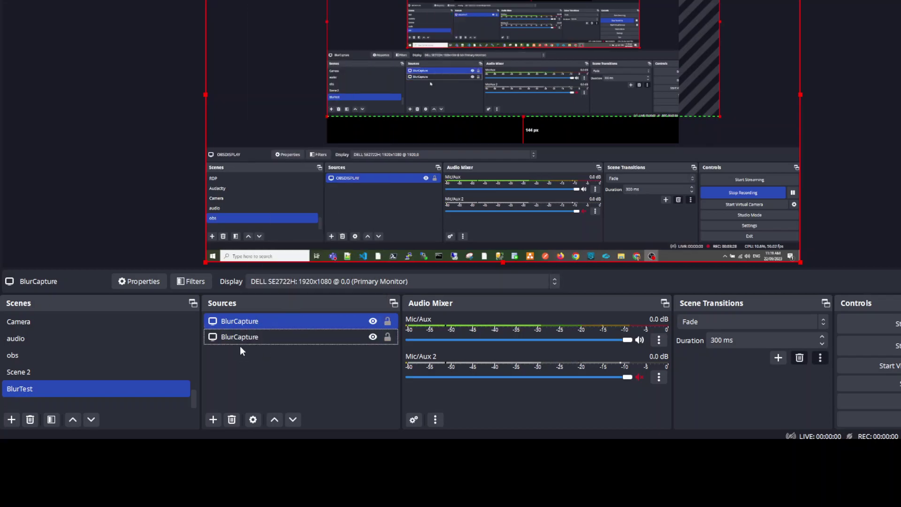
Add a group named BlurGroup to the BlurTest scene
click(213, 419)
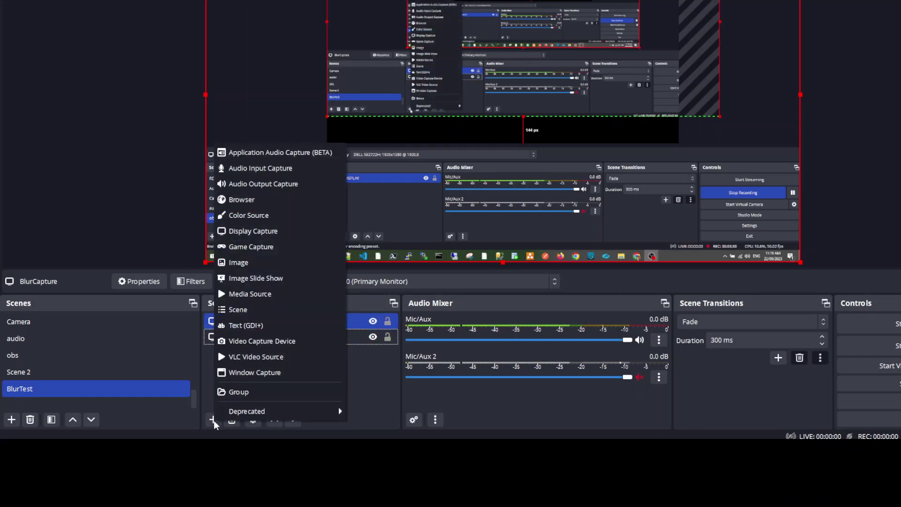
click(243, 394)
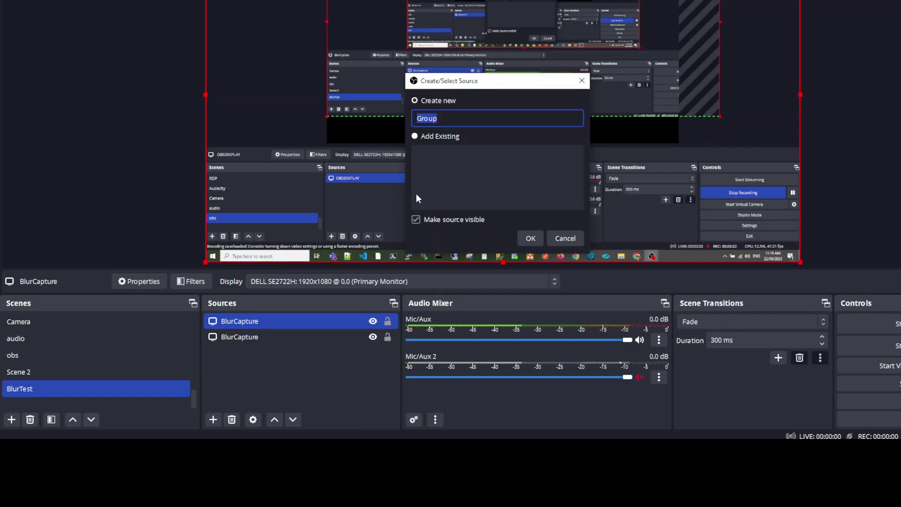
text(BlurGroup)
click(535, 237)
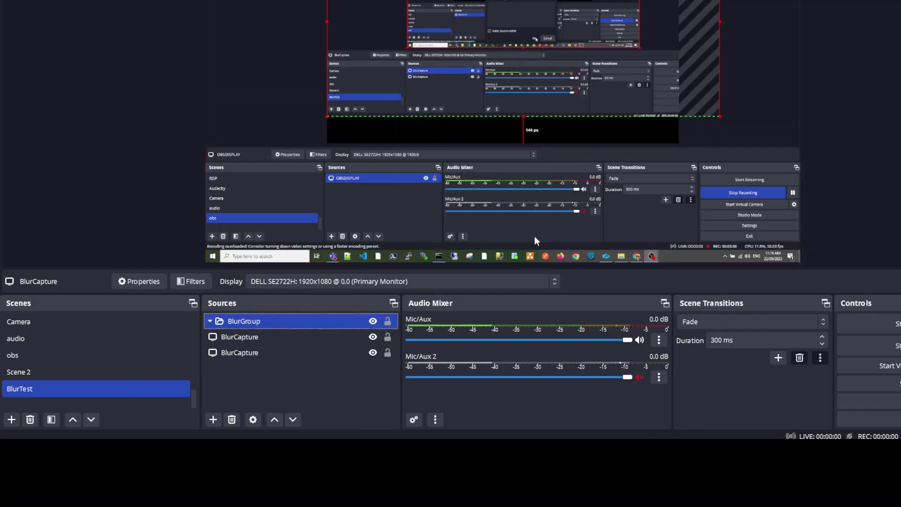
Drag the lower BlurCapture source into BlurGroup
ctrl+click(241, 353)
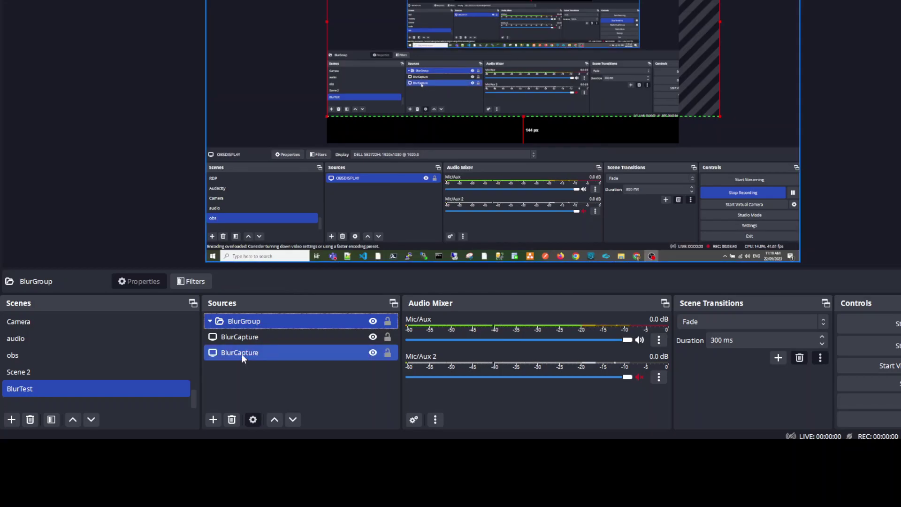
click(241, 353)
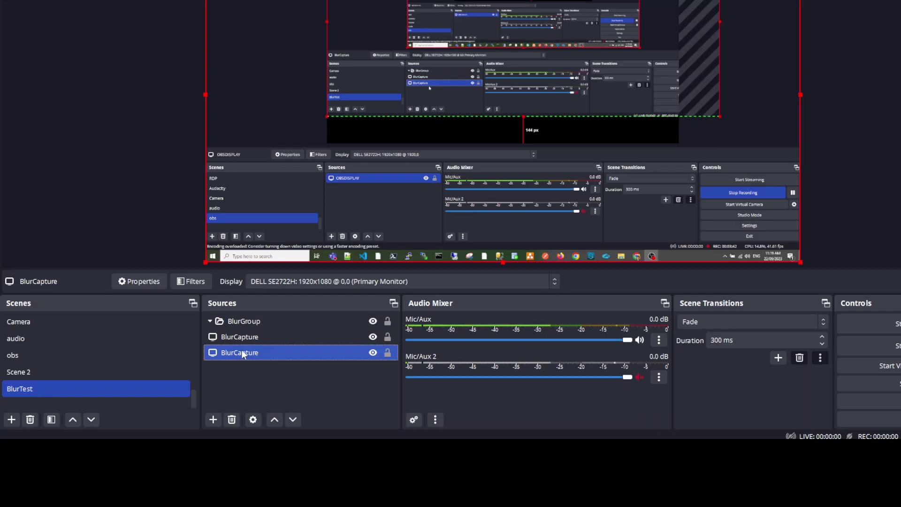
drag(240, 351, 243, 320)
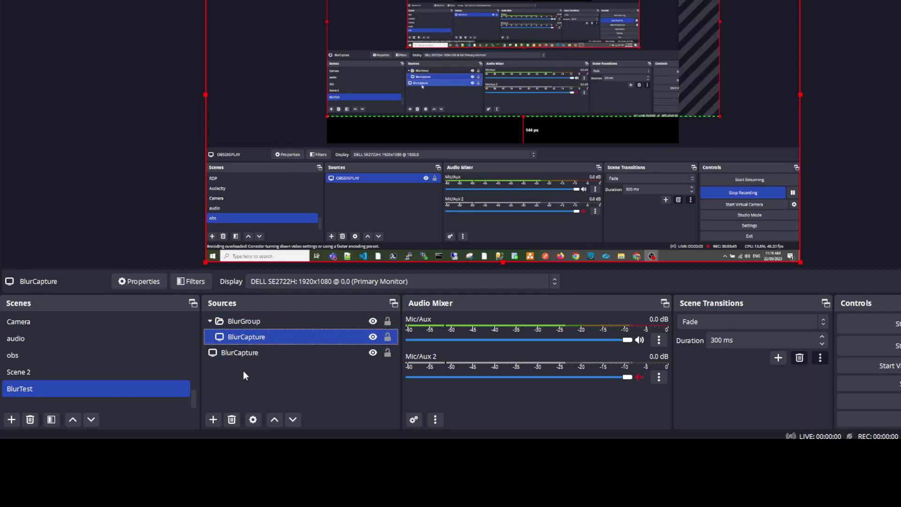
Give BlurGroup a Composite Blur filter and shrink it slightly from its bottom-right corner
right_click(241, 321)
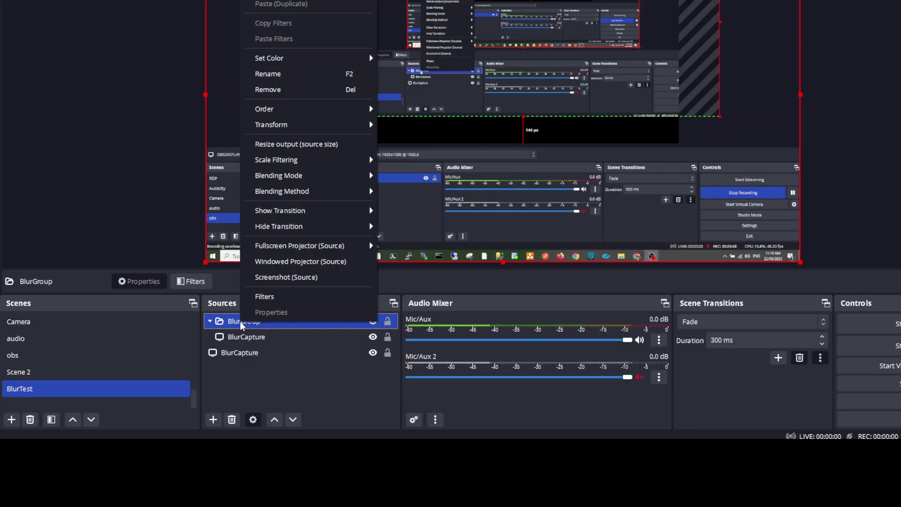
click(268, 296)
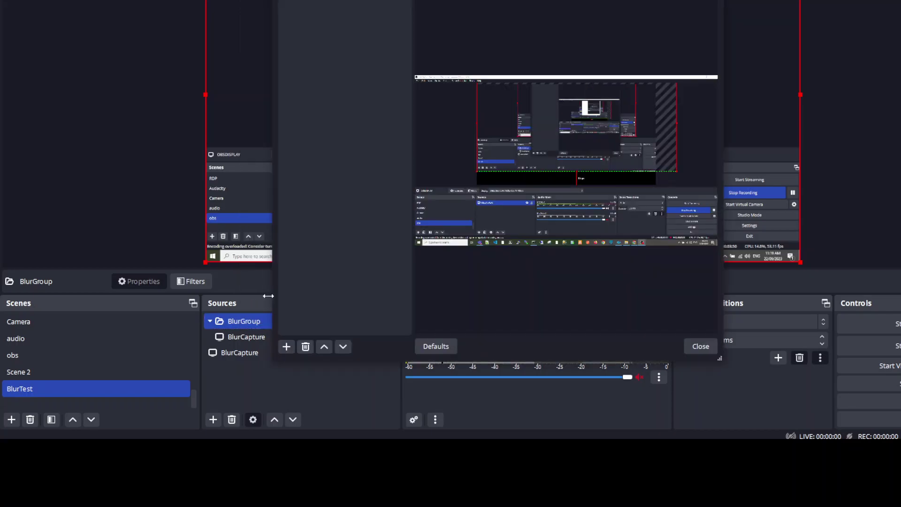
click(286, 347)
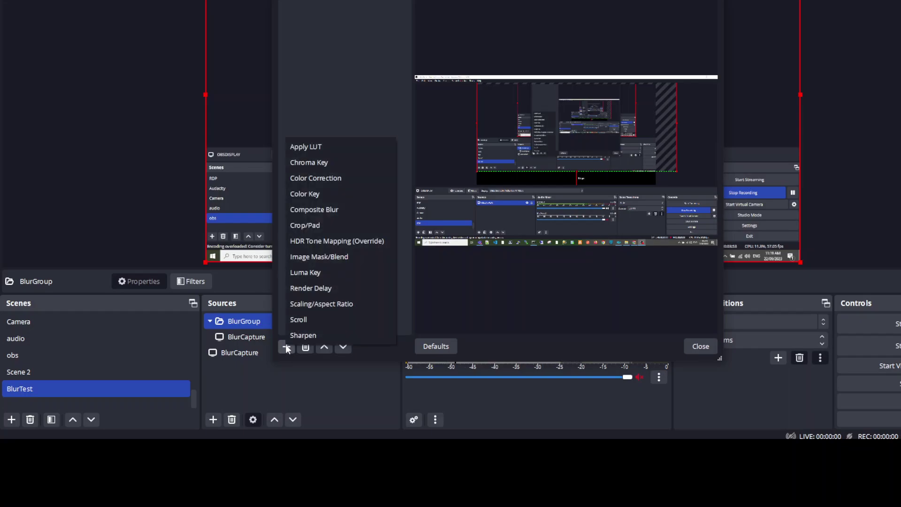
click(356, 209)
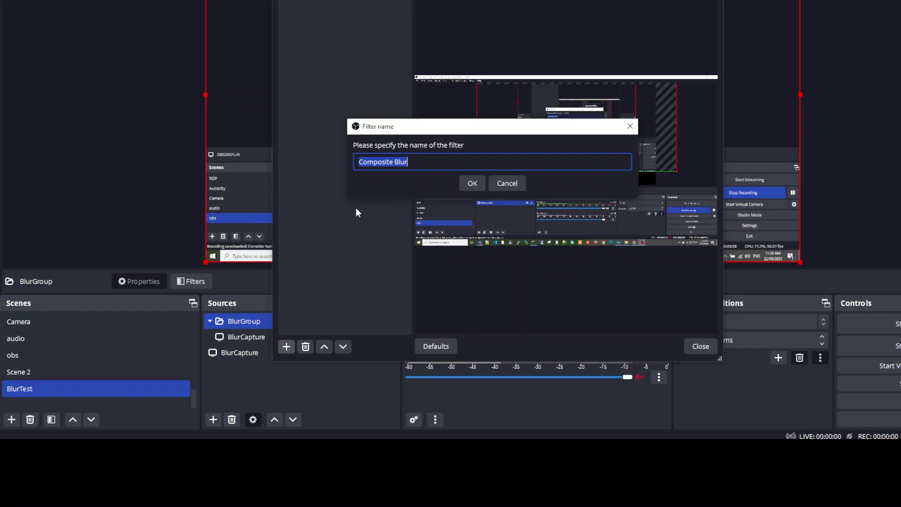
click(469, 184)
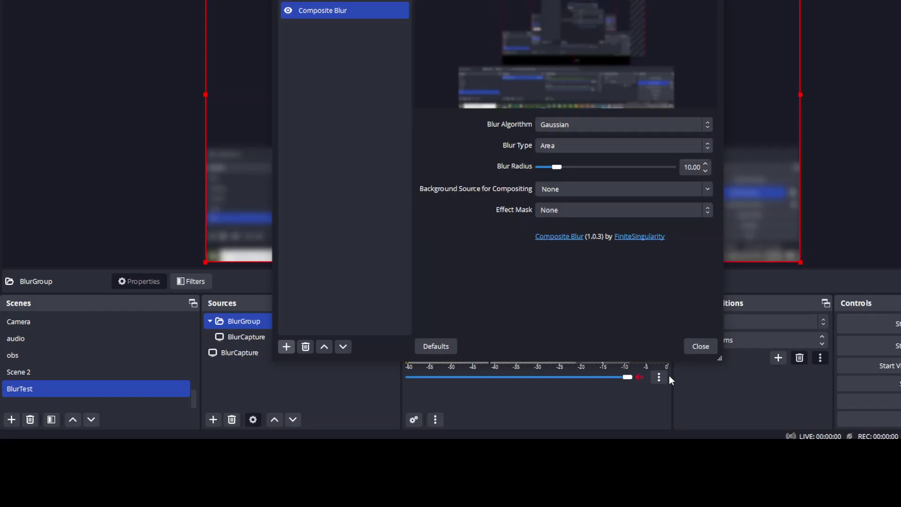
click(694, 346)
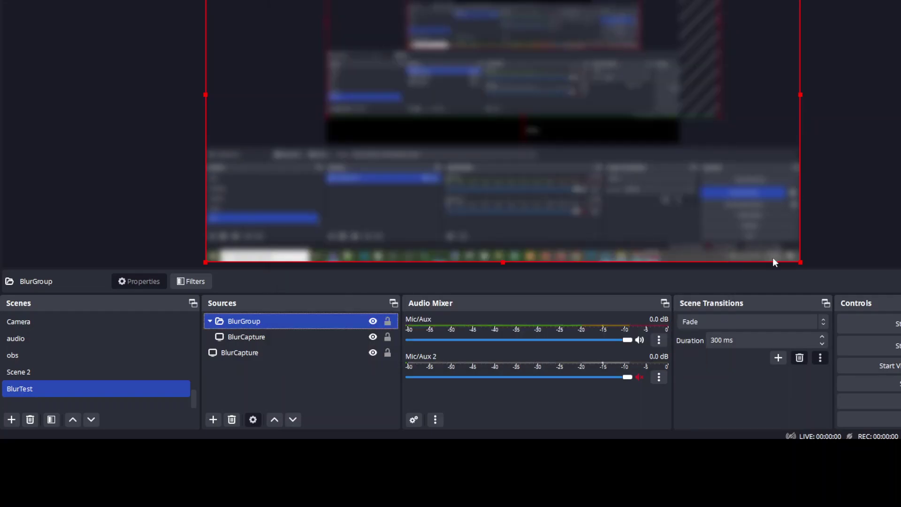
drag(799, 263, 734, 218)
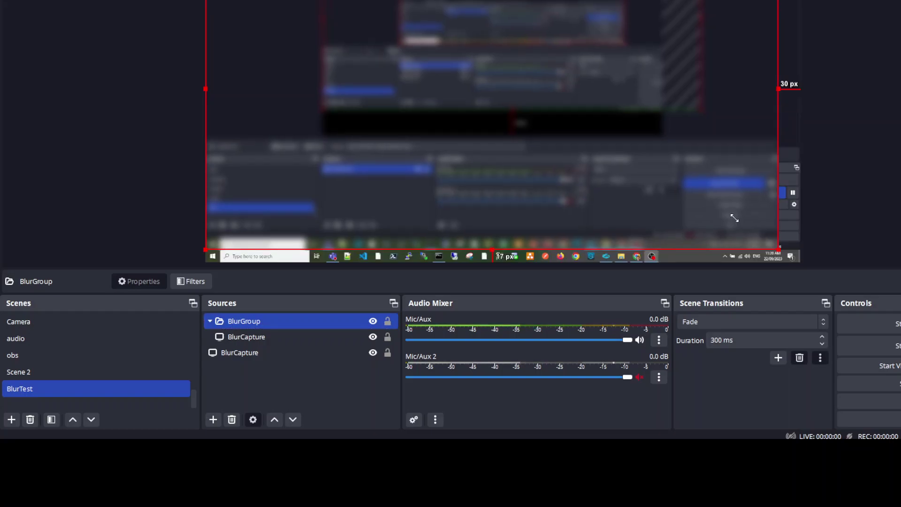